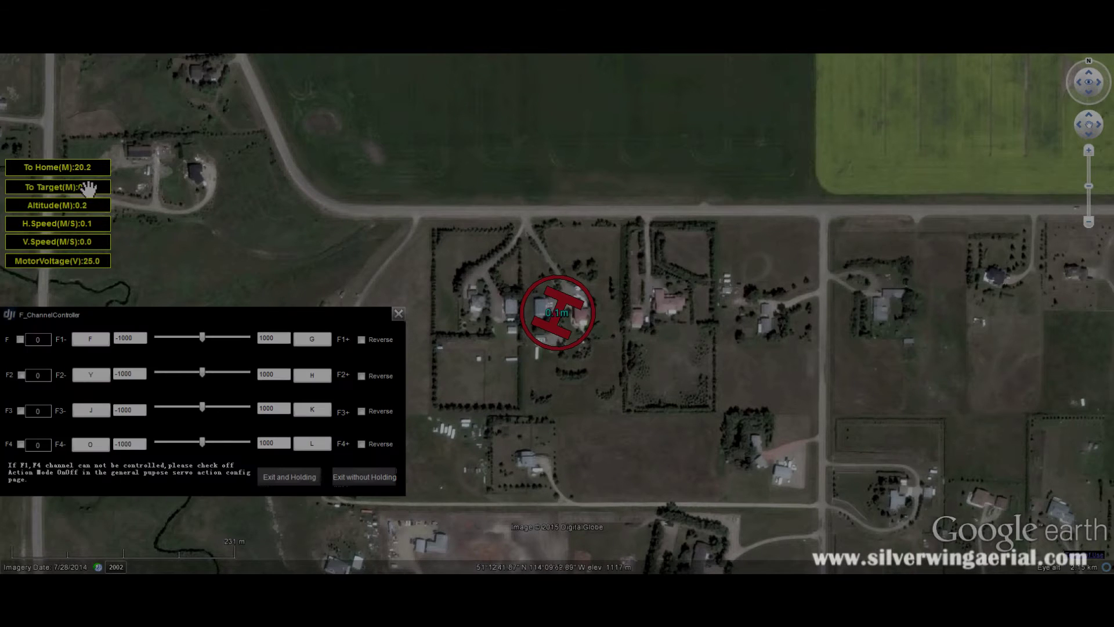
Enable manual F channel control, drive F1 to -386, and close the channel controller.
{"action": "left_click", "coordinate": [20, 339]}
{"action": "left_click_drag", "start_coordinate": [202, 337], "coordinate": [155, 342]}
{"action": "left_click", "coordinate": [312, 476]}
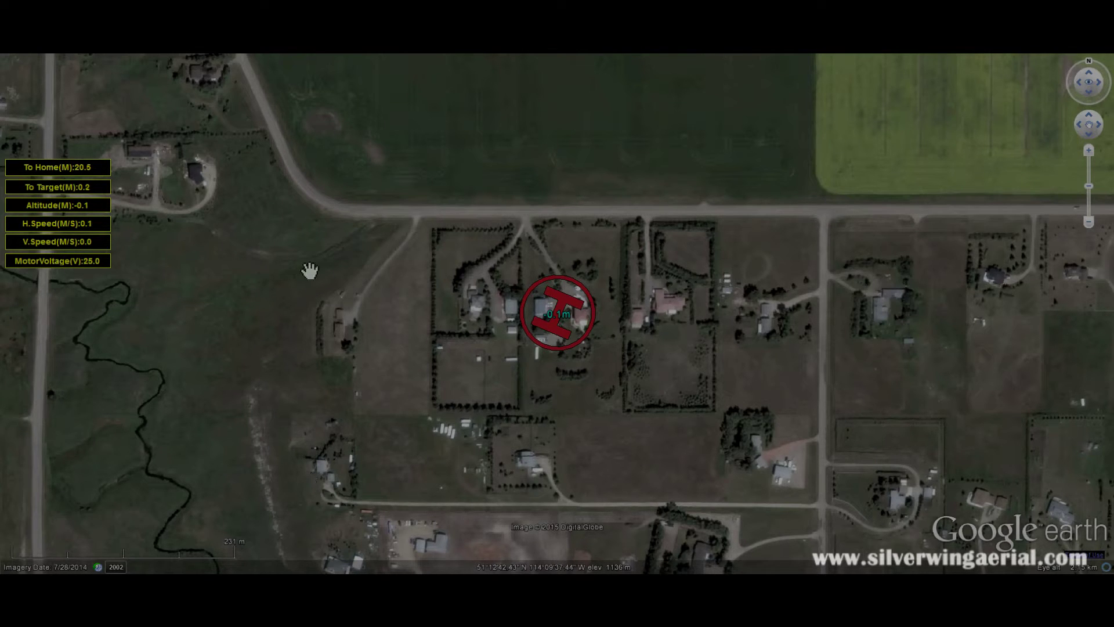
In the Photogrammetry Tool's servo shooting action, set Action Step 1 stay time to .5 s.
{"action": "left_click", "coordinate": [104, 85]}
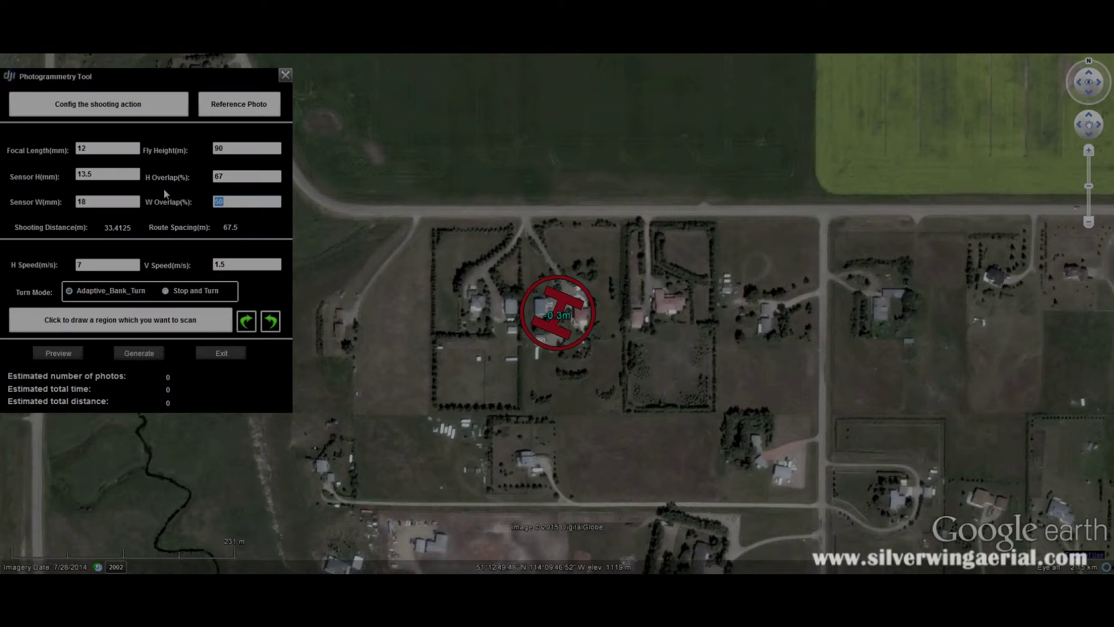
{"action": "left_click", "coordinate": [173, 112]}
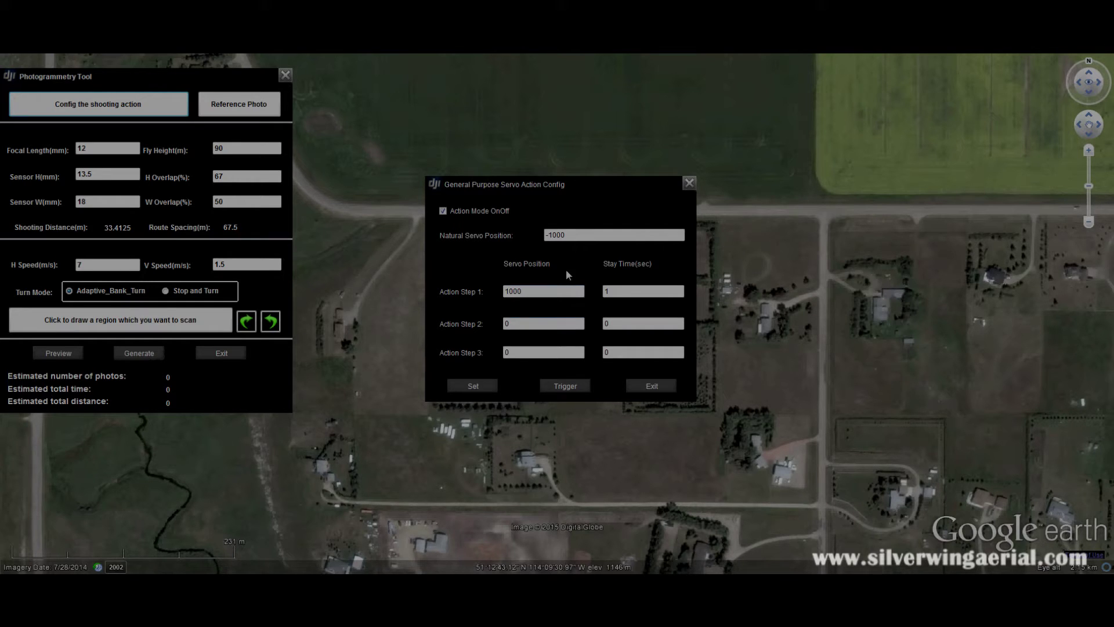
{"action": "double_click", "coordinate": [605, 290]}
{"action": "type", "text": ".5"}
{"action": "key", "text": "Tab"}
Set the survey's Fly Height to 75 m, H Overlap to 80% and W Overlap to 66%.
{"action": "left_click", "coordinate": [689, 183]}
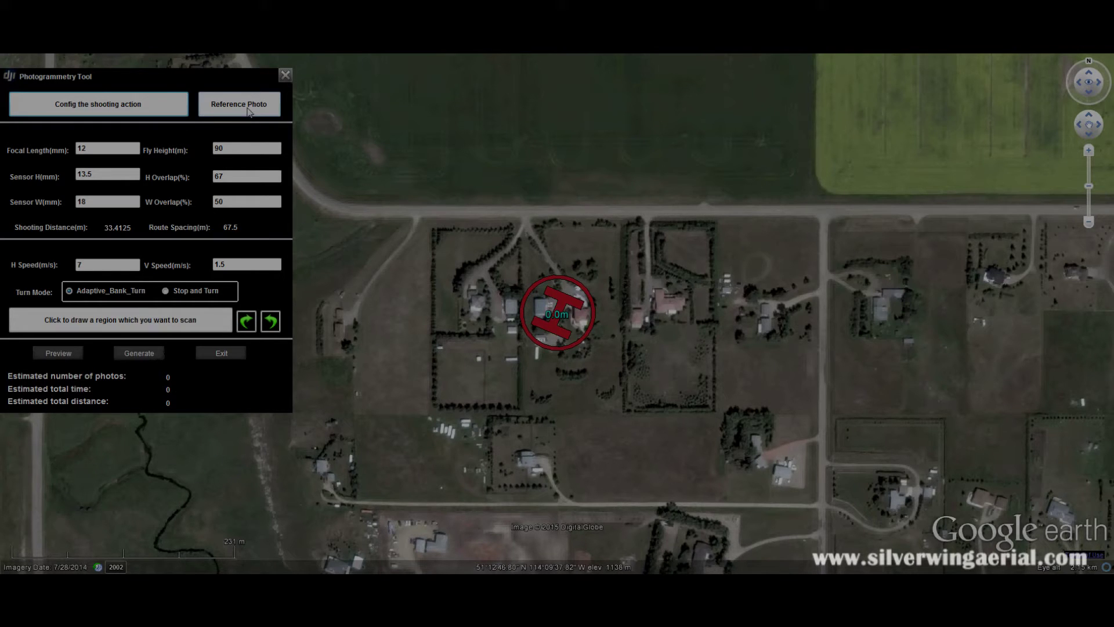
{"action": "double_click", "coordinate": [216, 148]}
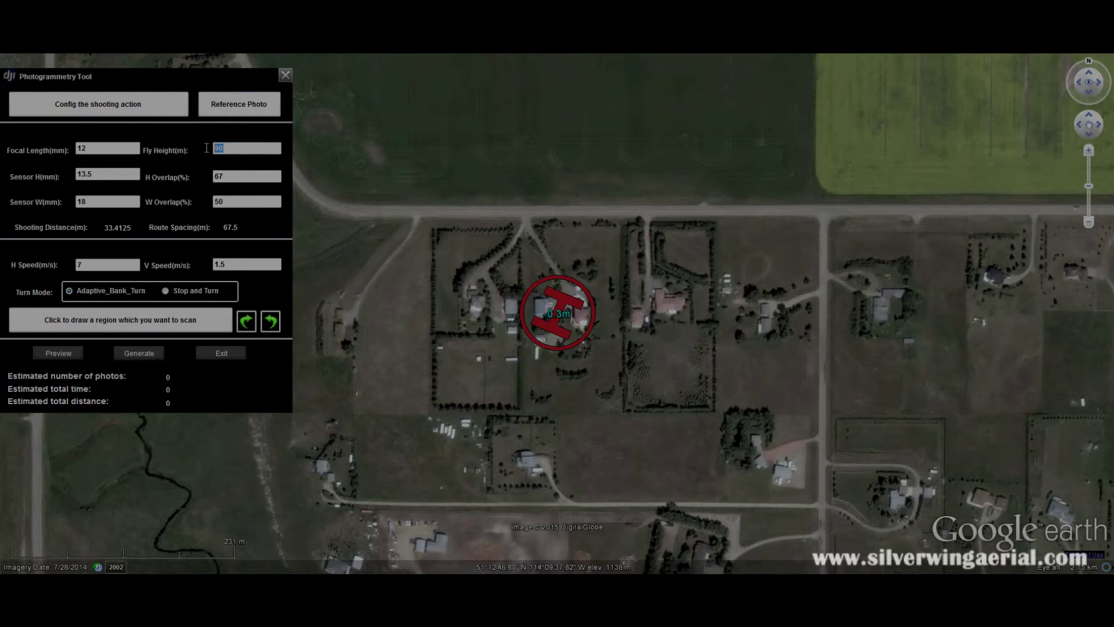
{"action": "type", "text": "75"}
{"action": "left_click", "coordinate": [243, 175]}
{"action": "key", "text": "BackSpace"}
{"action": "key", "text": "BackSpace"}
{"action": "type", "text": "80"}
{"action": "key", "text": "Tab"}
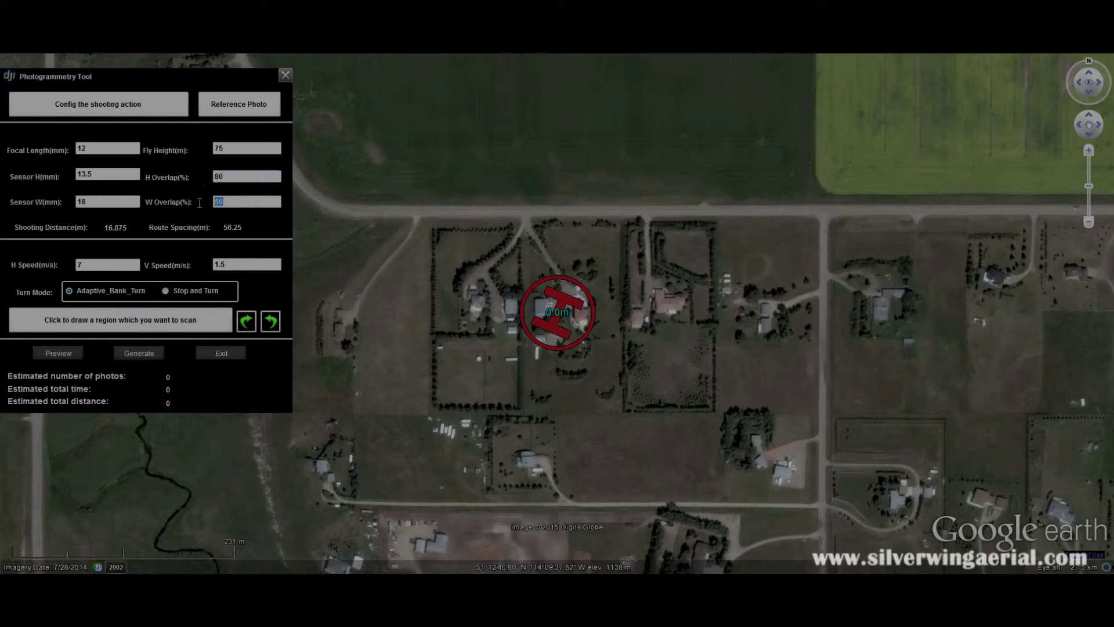
{"action": "type", "text": "66"}
{"action": "left_click", "coordinate": [111, 323]}
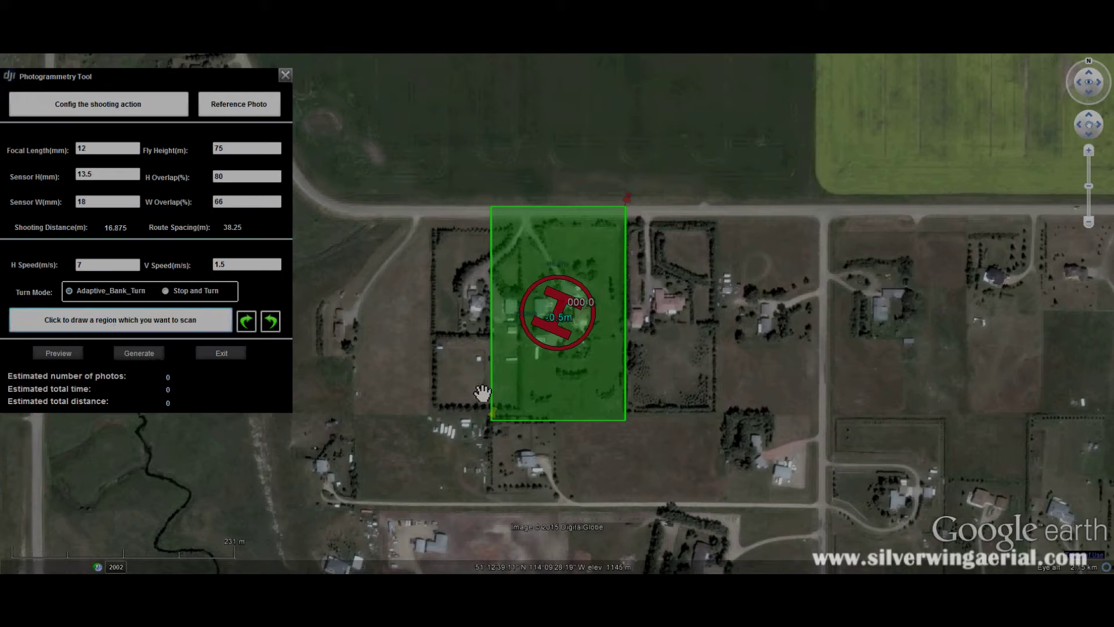
Pull the scan region's left edge inward, preview the grid, and generate the waypoint mission.
{"action": "left_click_drag", "start_coordinate": [491, 419], "coordinate": [510, 423]}
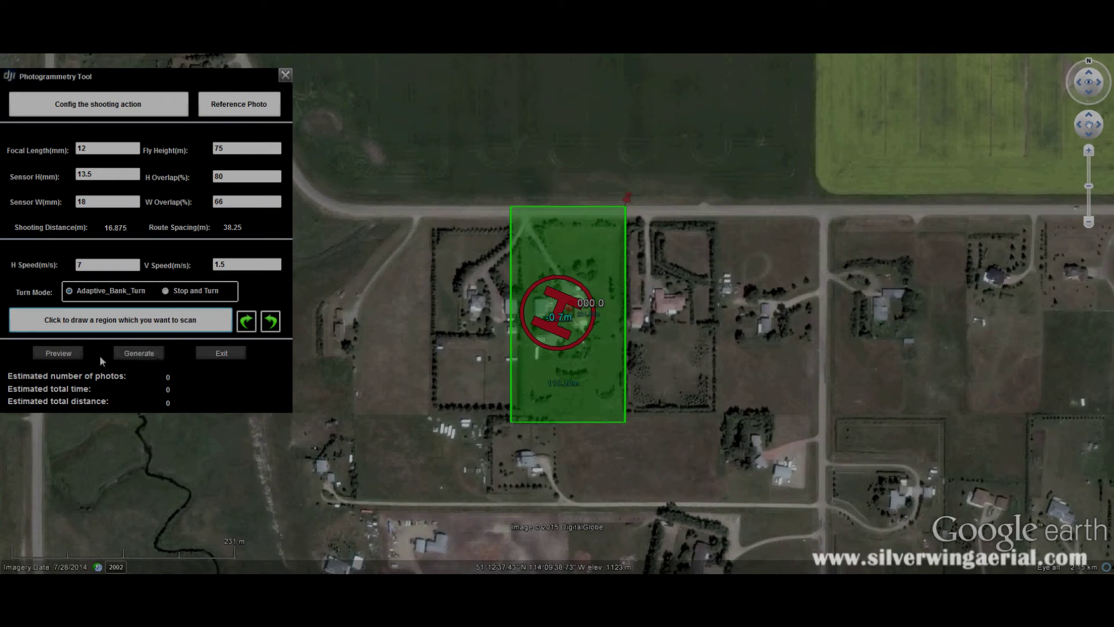
{"action": "left_click", "coordinate": [82, 353]}
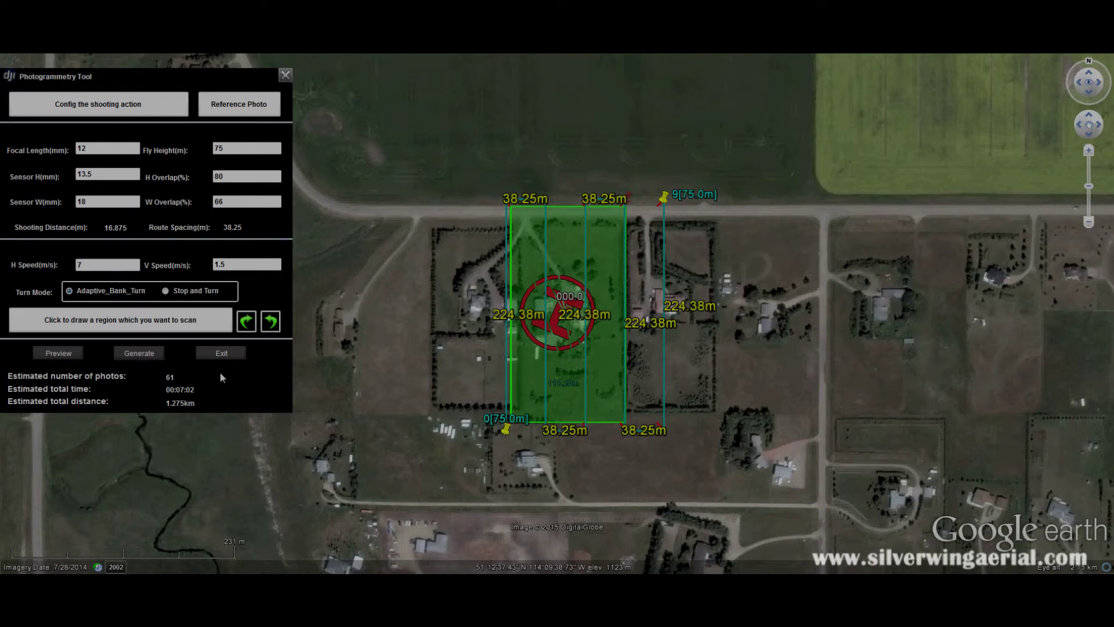
{"action": "left_click", "coordinate": [135, 355]}
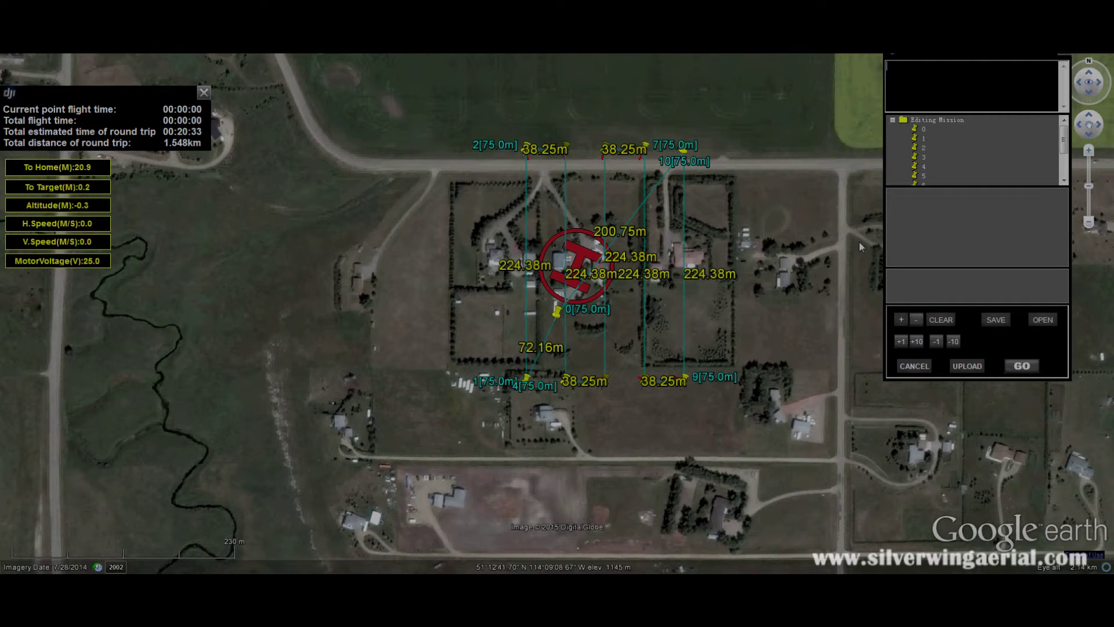
Inspect waypoints 0 and 1 (altitude 75, StopAndTurn, speed 7, hold 3), then show mission properties.
{"action": "left_click", "coordinate": [925, 130]}
{"action": "scroll", "coordinate": [1064, 228], "scroll_direction": "down", "scroll_amount": 1}
{"action": "left_click_drag", "start_coordinate": [1064, 227], "coordinate": [1066, 246]}
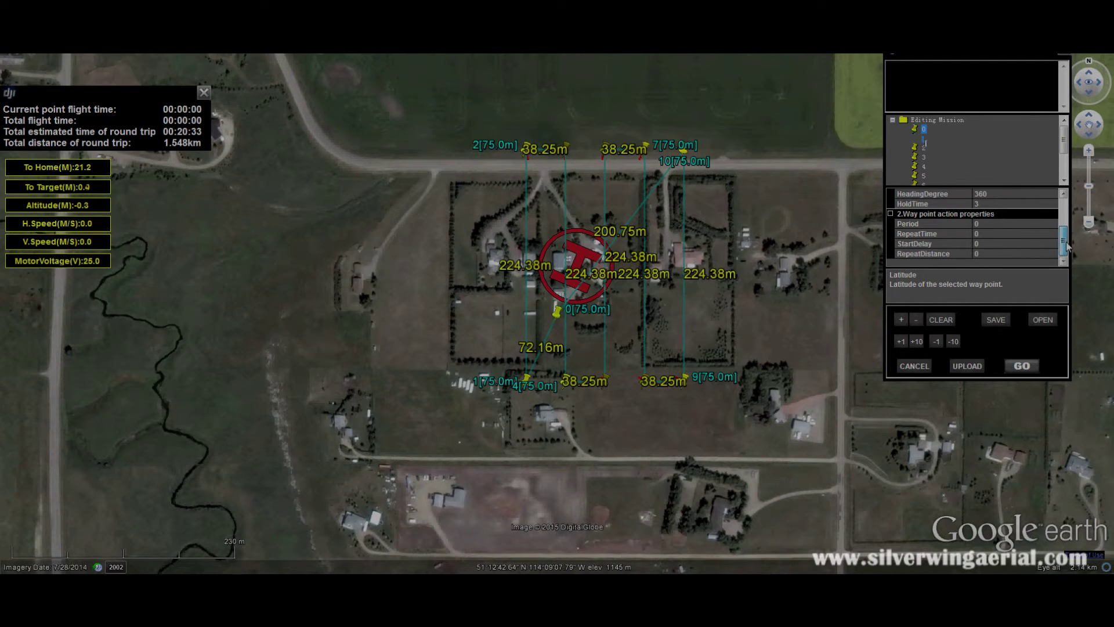
{"action": "left_click", "coordinate": [924, 138]}
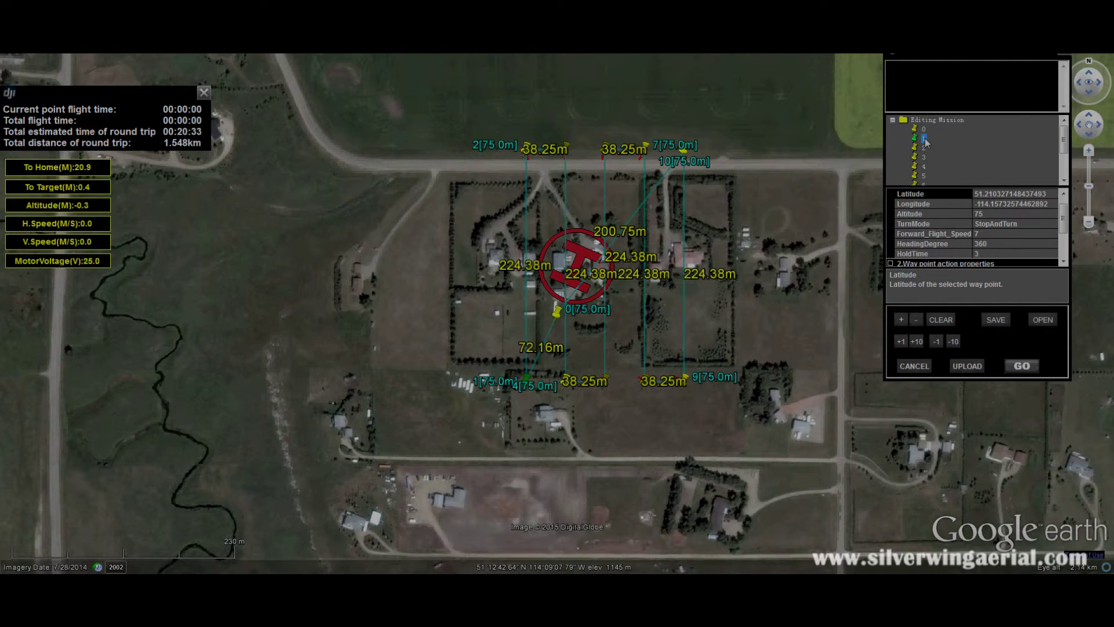
{"action": "scroll", "coordinate": [1064, 228], "scroll_direction": "down", "scroll_amount": 1}
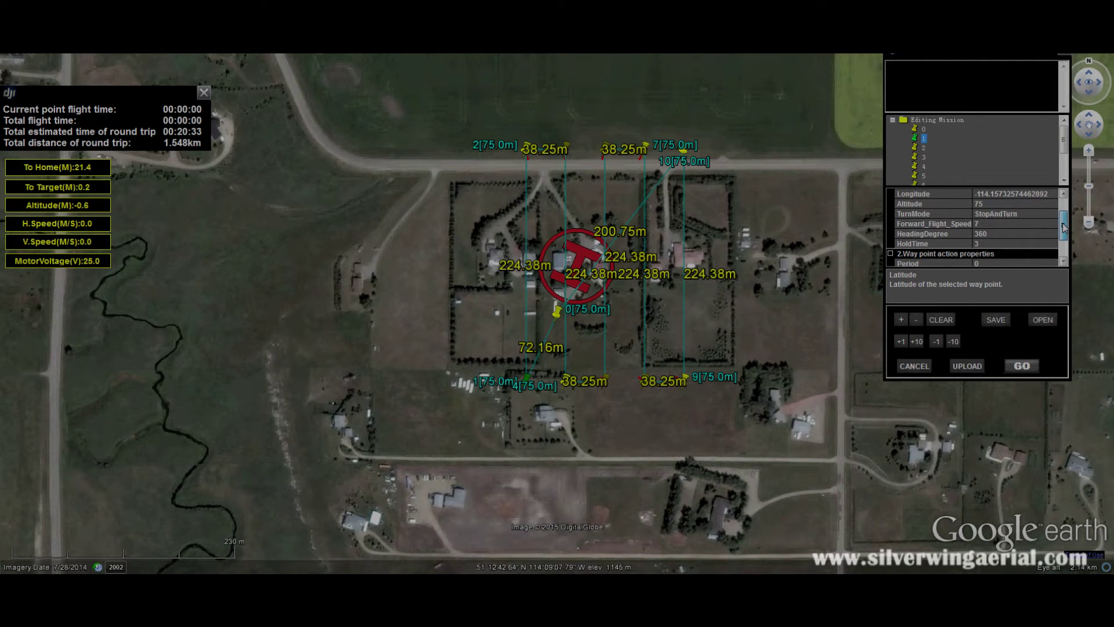
{"action": "left_click_drag", "start_coordinate": [1064, 227], "coordinate": [1070, 185]}
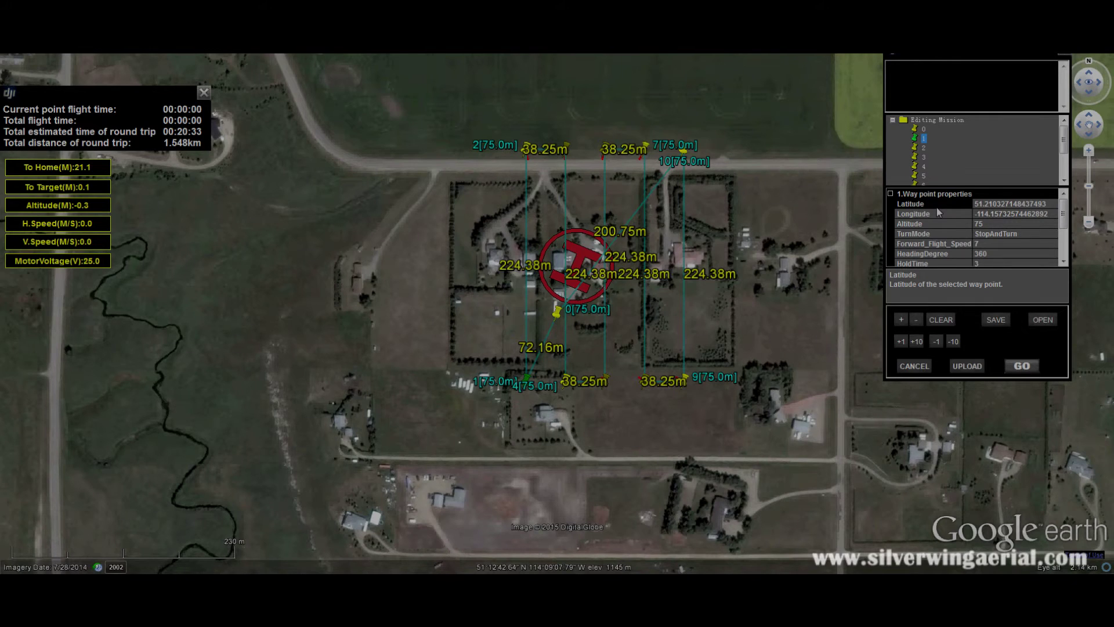
{"action": "left_click", "coordinate": [940, 121]}
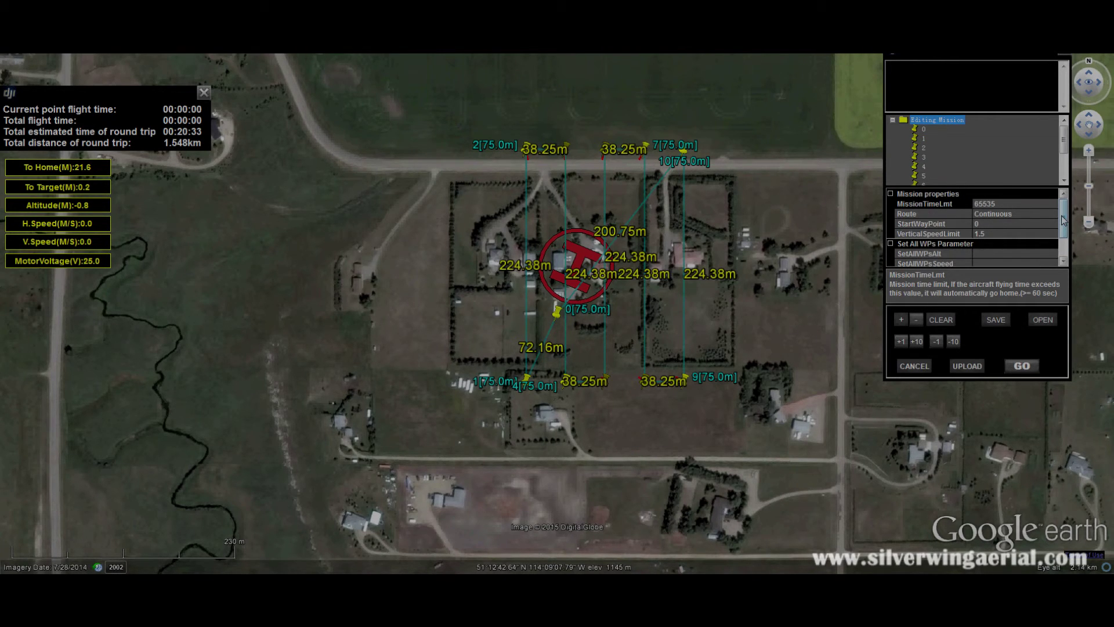
Set all waypoints to Adaptive_Bank_Turn turn mode and a speed of 7.
{"action": "left_click_drag", "start_coordinate": [1063, 219], "coordinate": [1061, 243]}
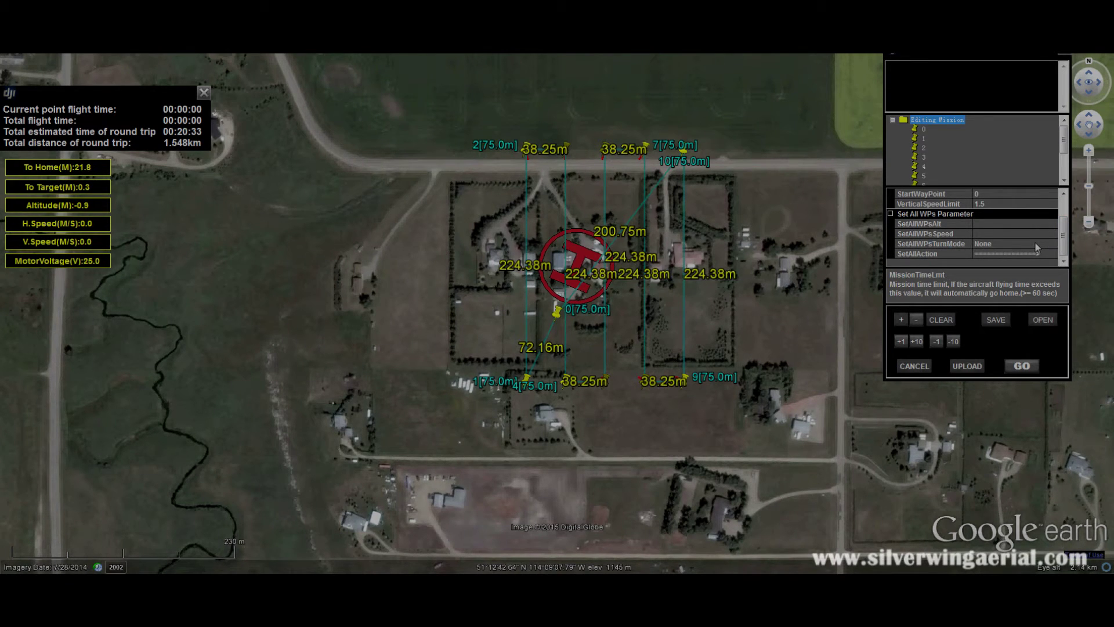
{"action": "left_click", "coordinate": [1037, 244]}
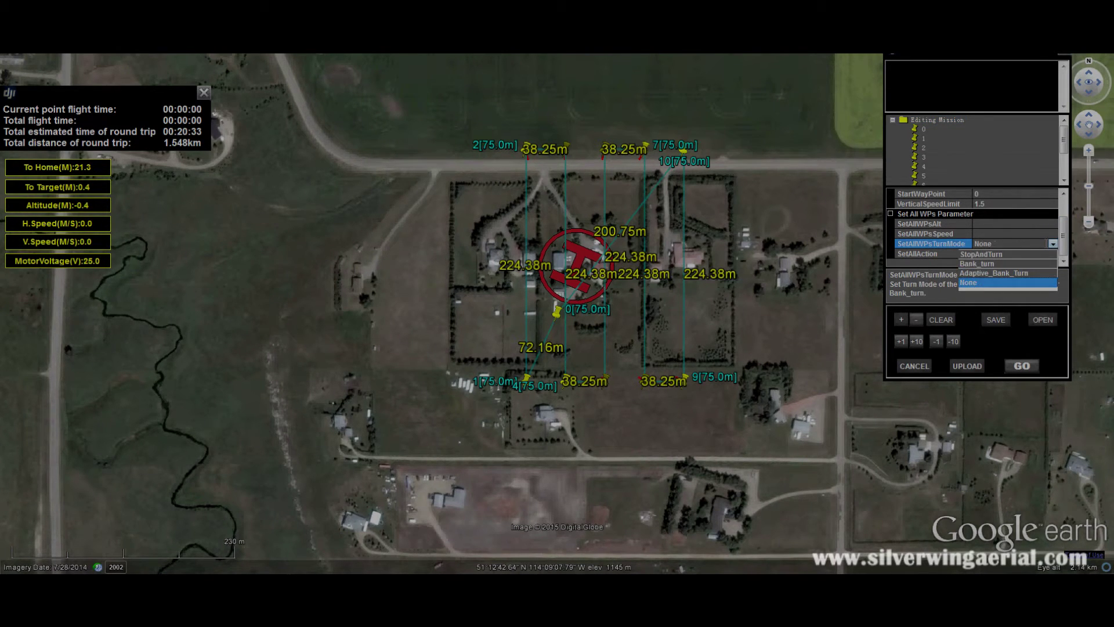
{"action": "left_click", "coordinate": [1001, 273]}
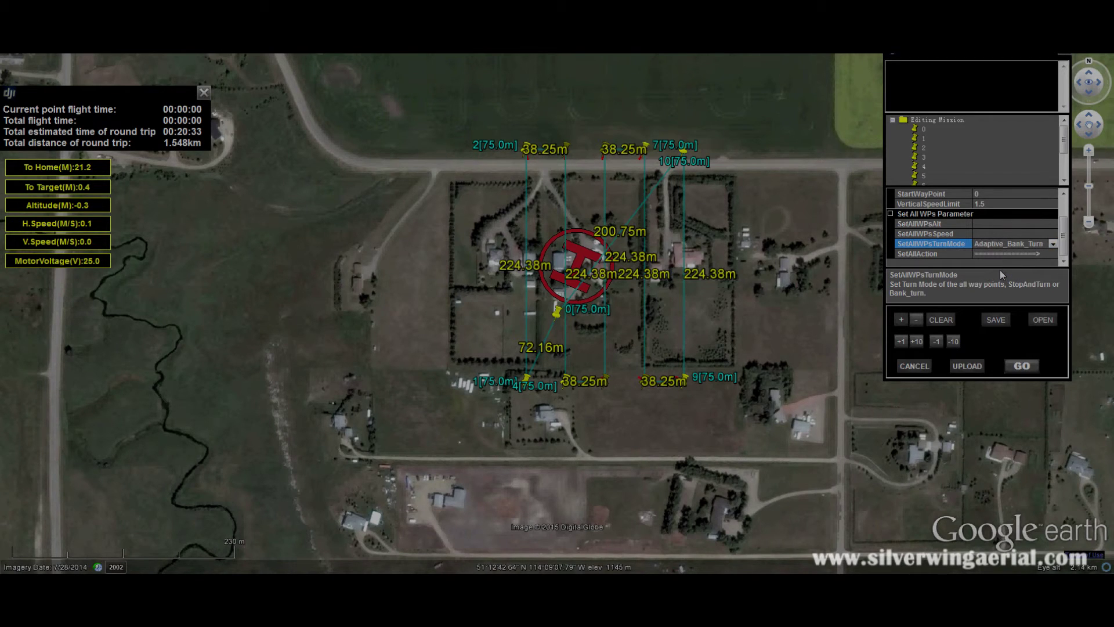
{"action": "left_click", "coordinate": [999, 233]}
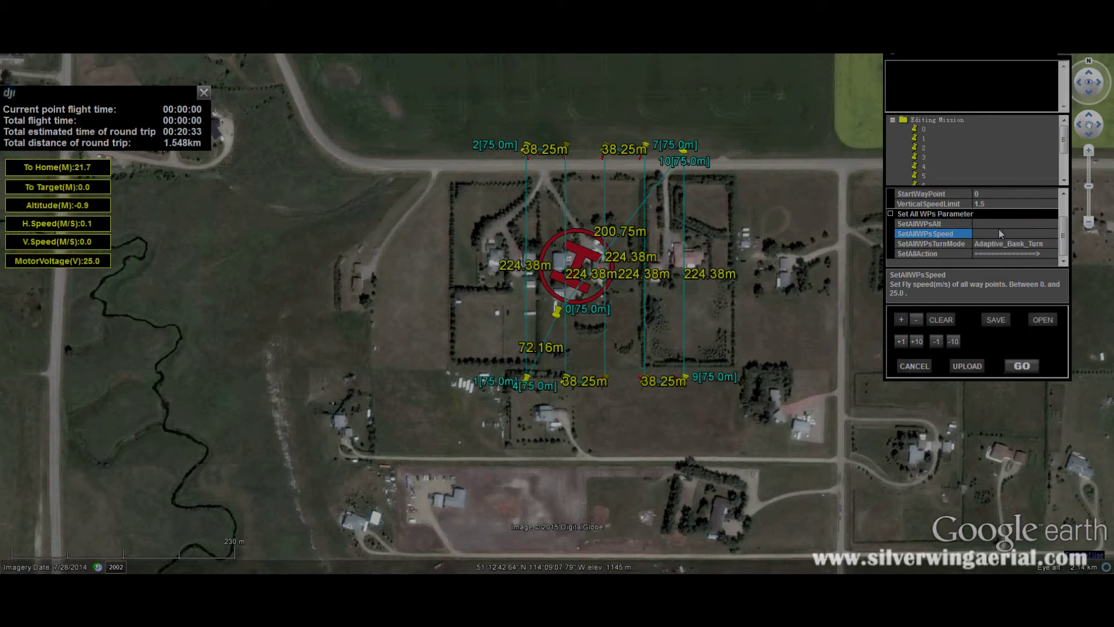
{"action": "type", "text": "7"}
{"action": "key", "text": "Return"}
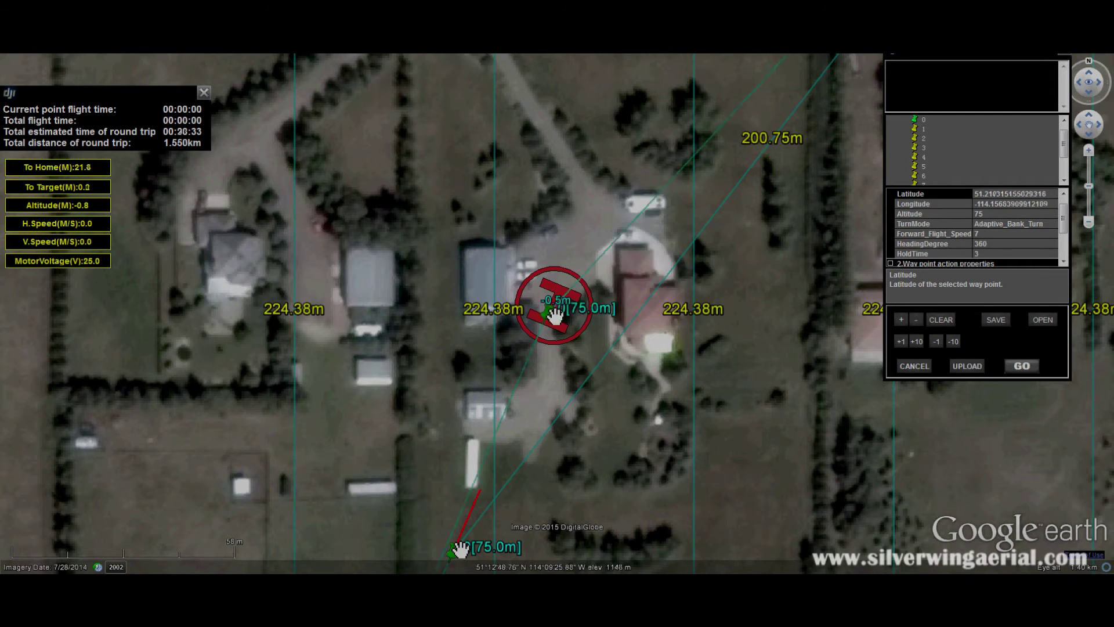
Drag waypoint 0 onto the H home helipad marker and check its properties.
{"action": "left_click_drag", "start_coordinate": [461, 548], "coordinate": [556, 321]}
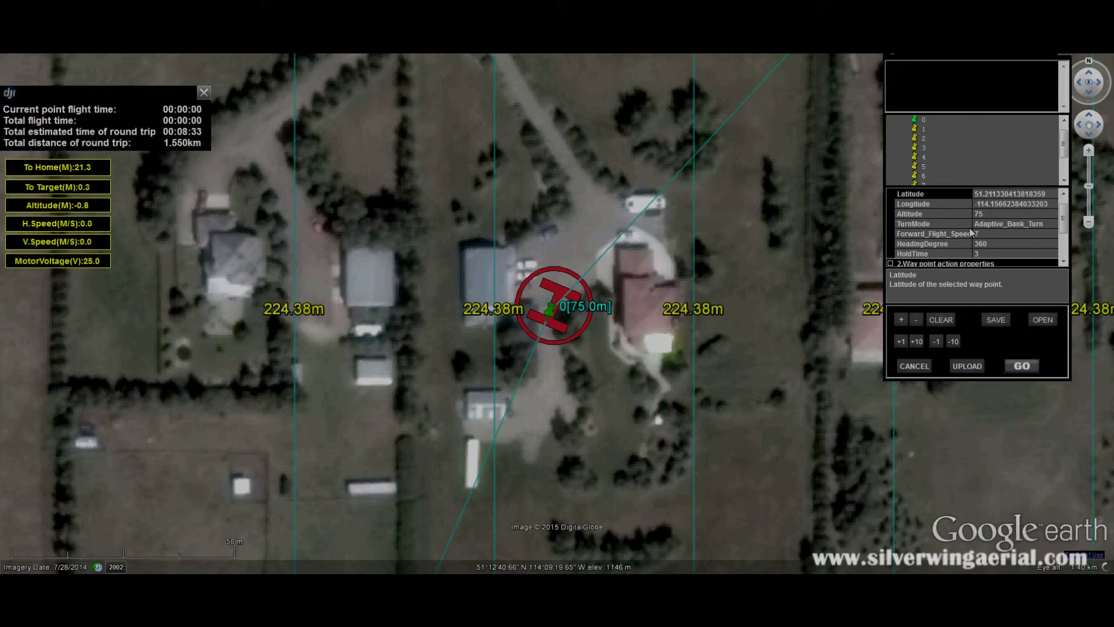
{"action": "scroll", "coordinate": [1064, 216], "scroll_direction": "down", "scroll_amount": 1}
{"action": "mouse_move", "coordinate": [1064, 216]}
{"action": "left_mouse_down"}
{"action": "mouse_move", "coordinate": [1064, 192]}
{"action": "mouse_move", "coordinate": [1064, 238]}
{"action": "left_mouse_up"}
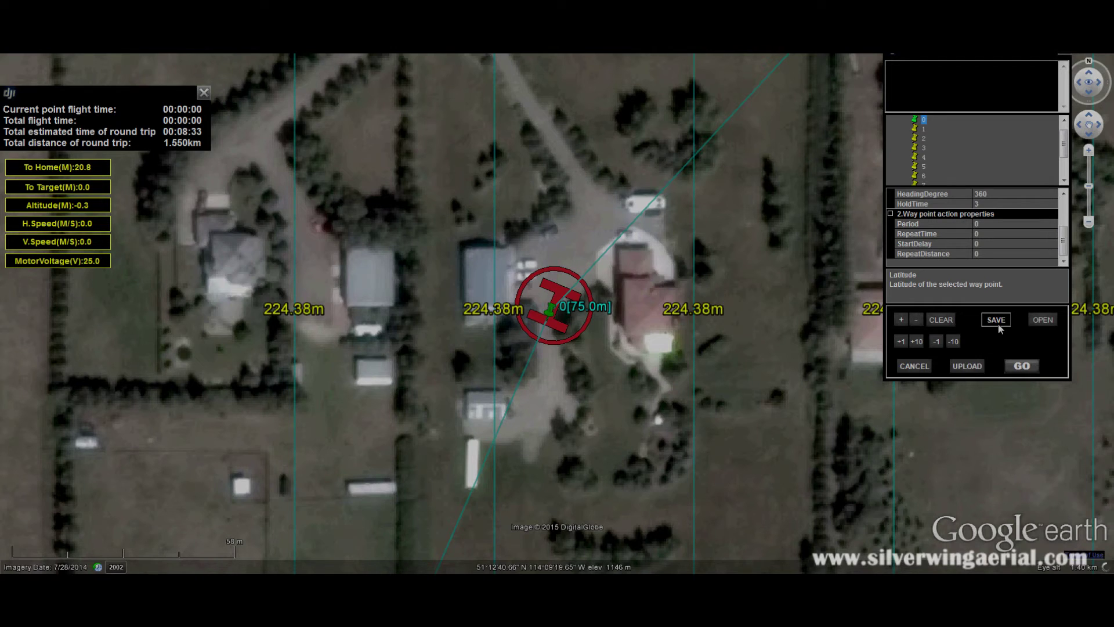
Review the mission's waypoints (altitude 75, speed 7, Adaptive_Bank_Turn) and confirm with OK.
{"action": "left_click", "coordinate": [968, 365]}
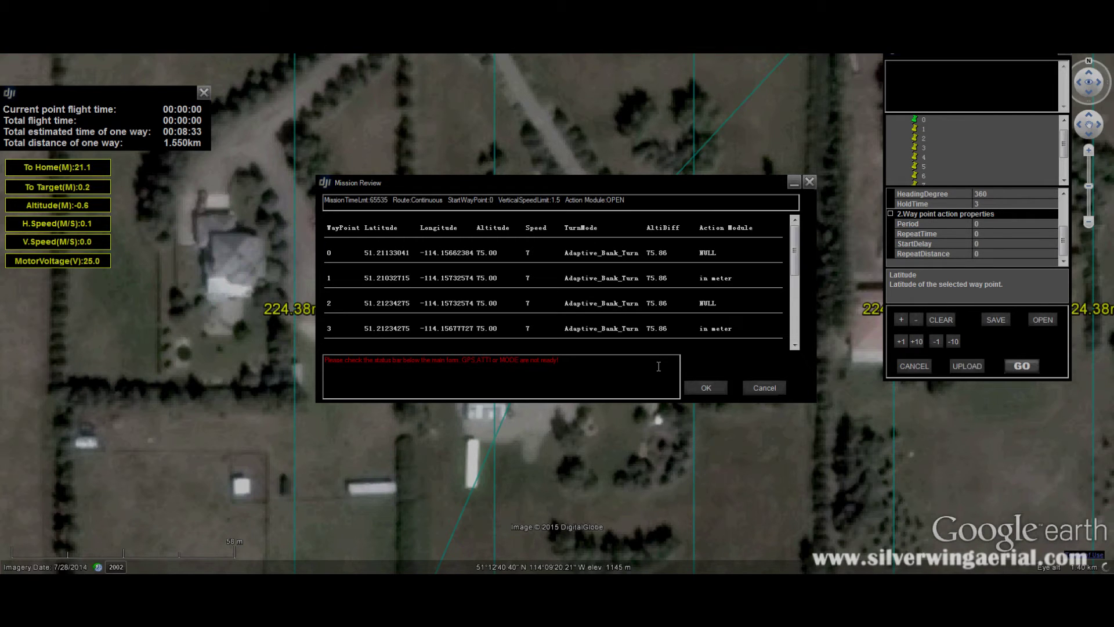
{"action": "left_click", "coordinate": [698, 388]}
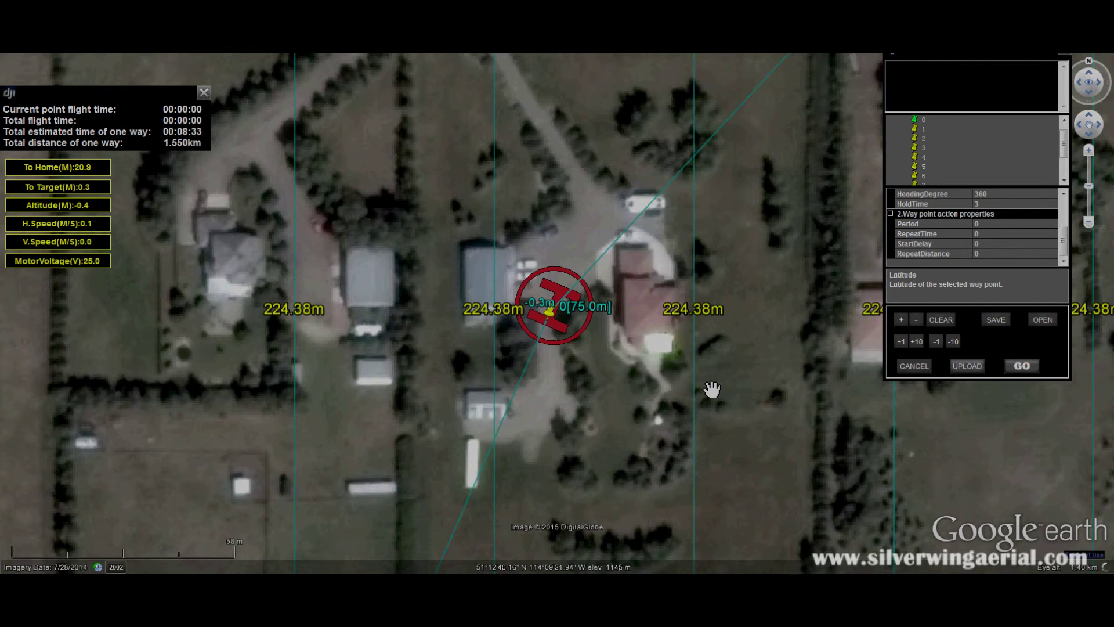
Upload the mission to the drone until Upload Success is reported.
{"action": "left_click", "coordinate": [957, 366]}
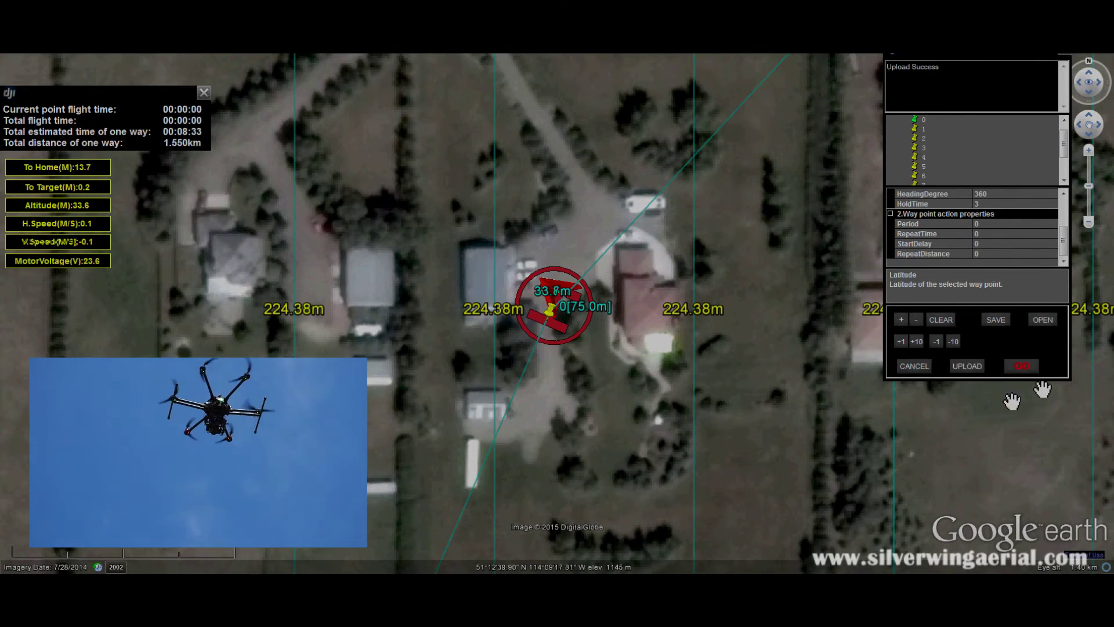
{"action": "left_click", "coordinate": [1019, 368]}
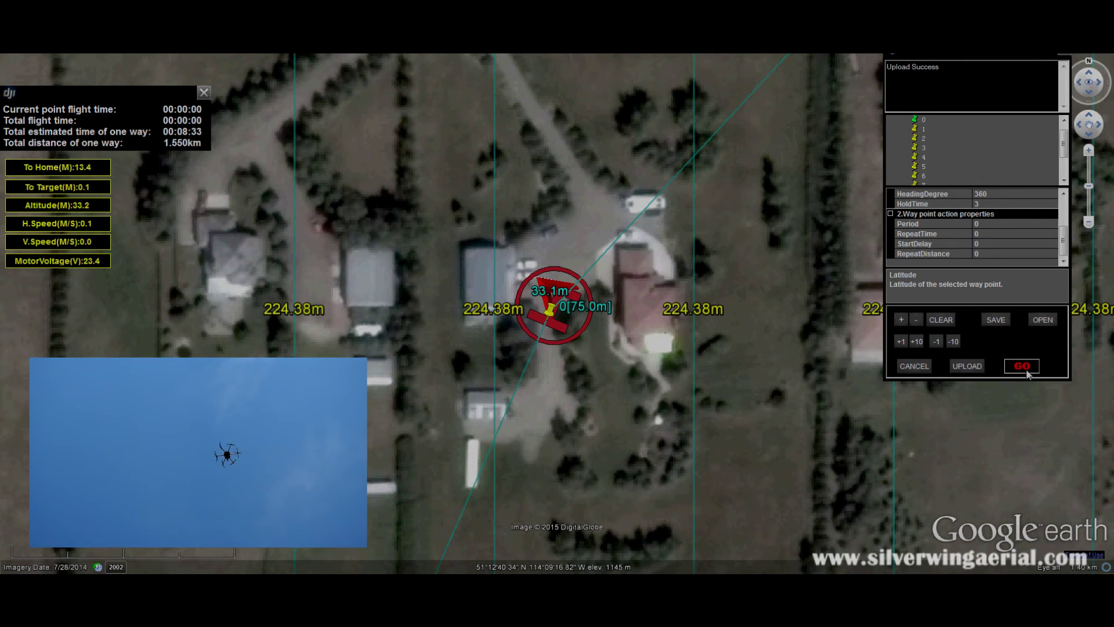
Press GO so the drone begins flying toward the first 75 m waypoint.
{"action": "left_click", "coordinate": [1025, 370]}
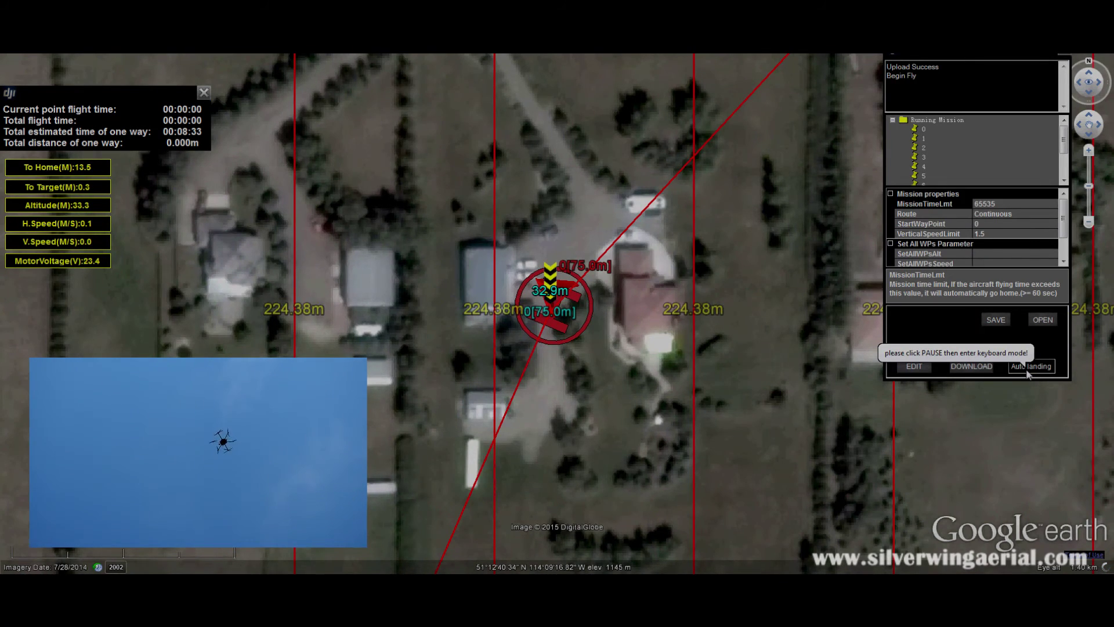